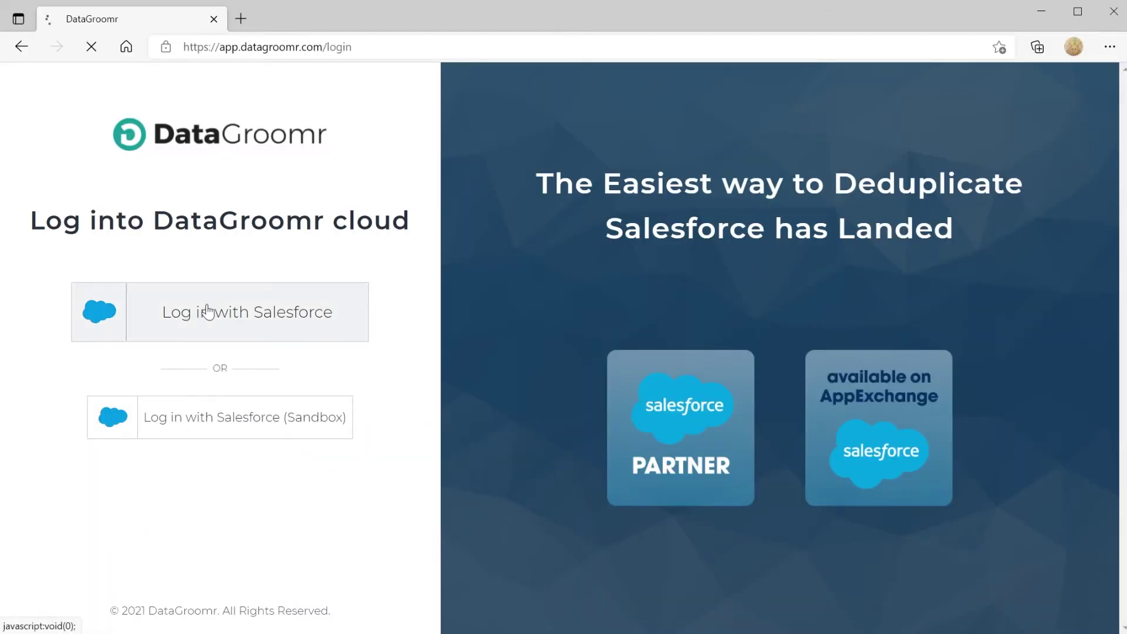
Log in with Salesforce to reach the DataGroomr dashboard
{"action": "left_click", "coordinate": [209, 312]}
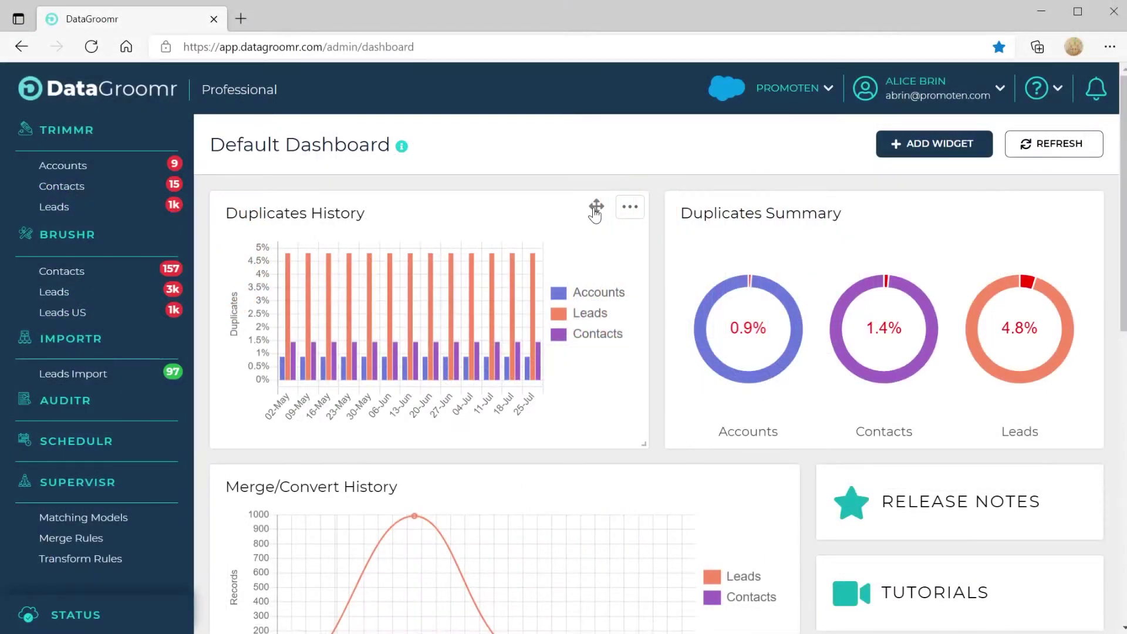
Move Duplicates History right, Duplicates Summary into the left slot, and narrow the Summary widget
{"action": "left_click_drag", "start_coordinate": [595, 210], "coordinate": [1049, 210]}
{"action": "left_click_drag", "start_coordinate": [1052, 481], "coordinate": [599, 231]}
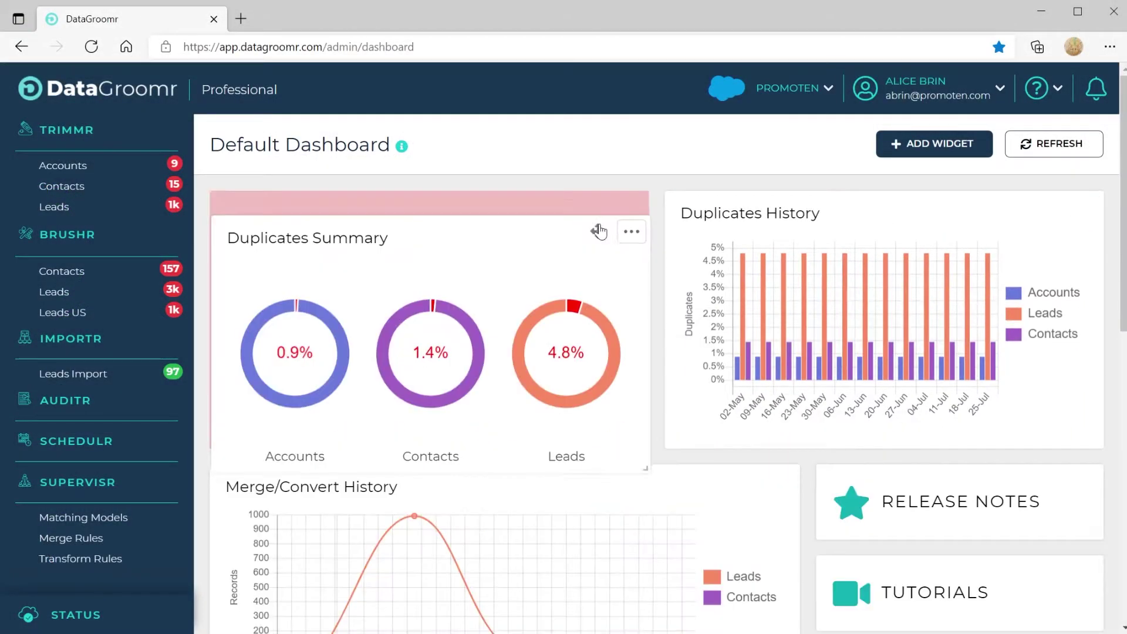
{"action": "left_click_drag", "start_coordinate": [646, 467], "coordinate": [545, 452]}
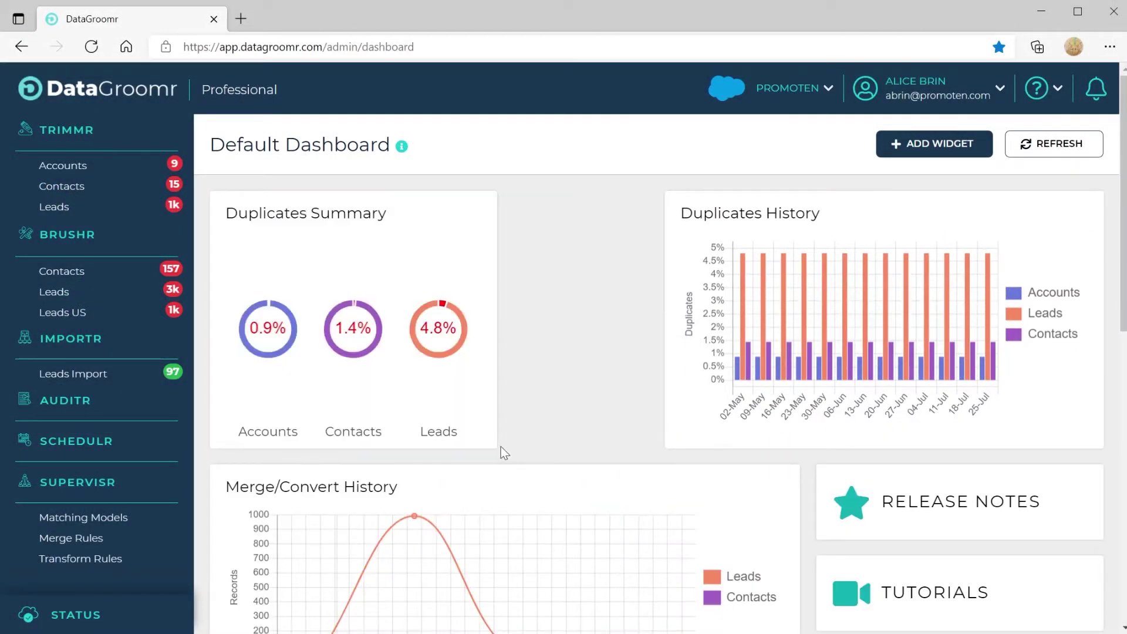
Edit the Duplicates History widget and show its available time periods
{"action": "left_click", "coordinate": [1084, 206]}
{"action": "left_click", "coordinate": [986, 238]}
{"action": "left_click", "coordinate": [414, 360]}
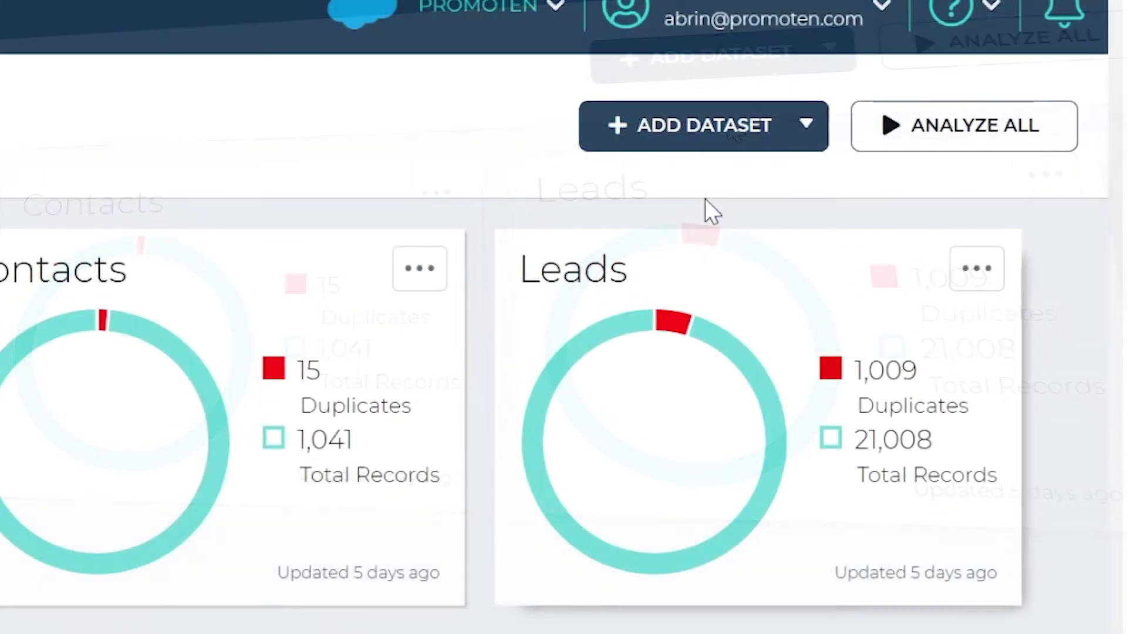
Start a single-object dataset, cancel it, then open the Contacts duplicate groups
{"action": "left_click", "coordinate": [705, 126]}
{"action": "left_click", "coordinate": [679, 189]}
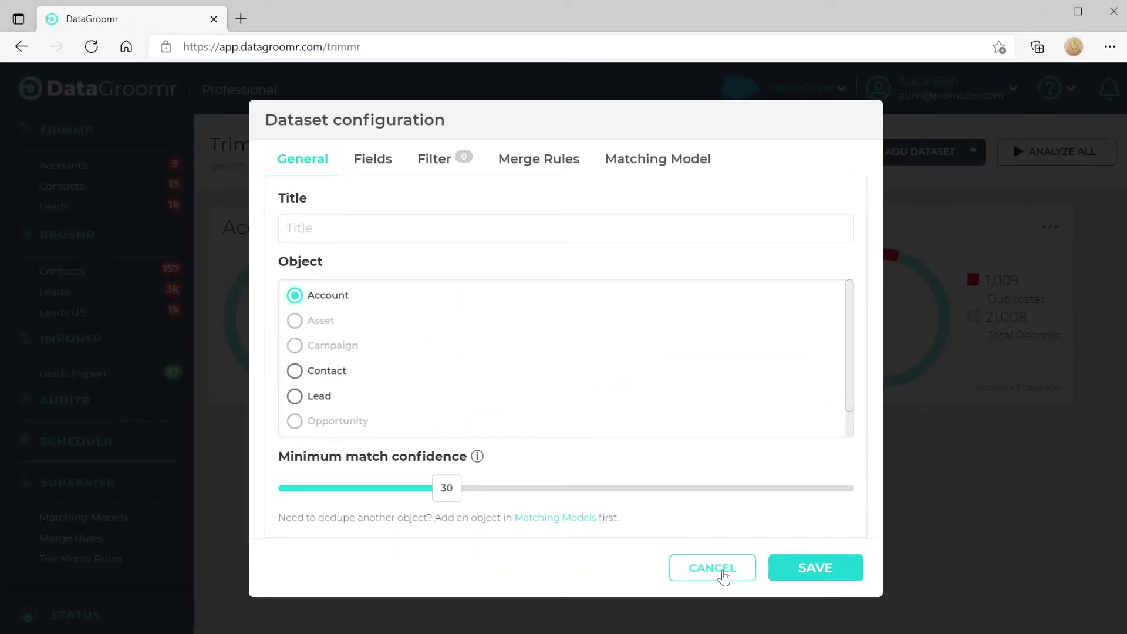
{"action": "left_click", "coordinate": [722, 571]}
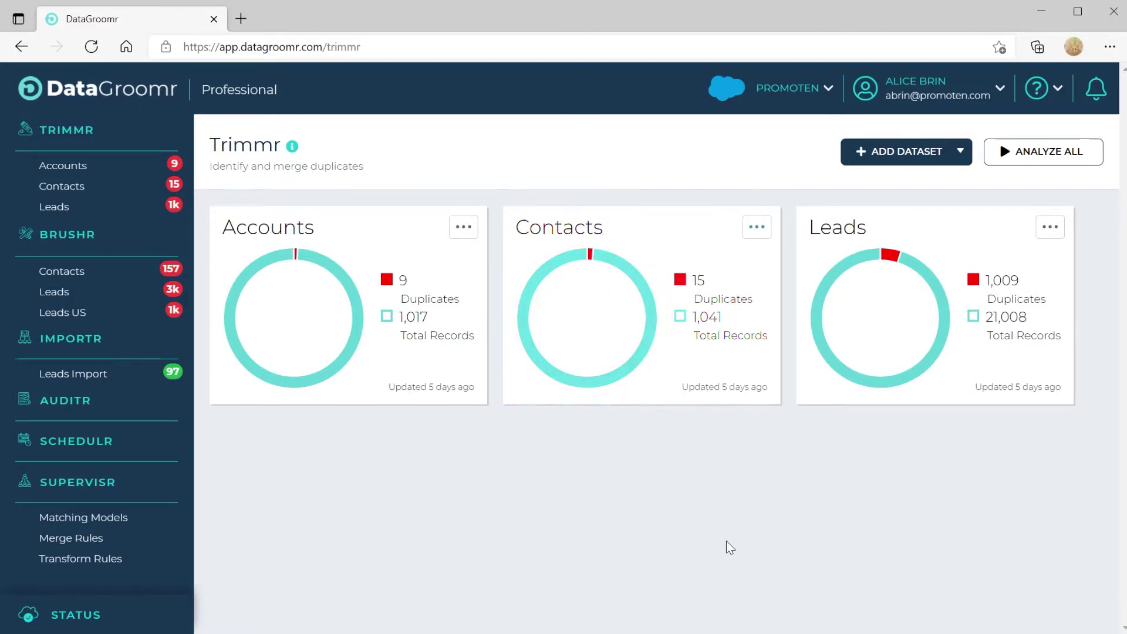
{"action": "left_click", "coordinate": [680, 402]}
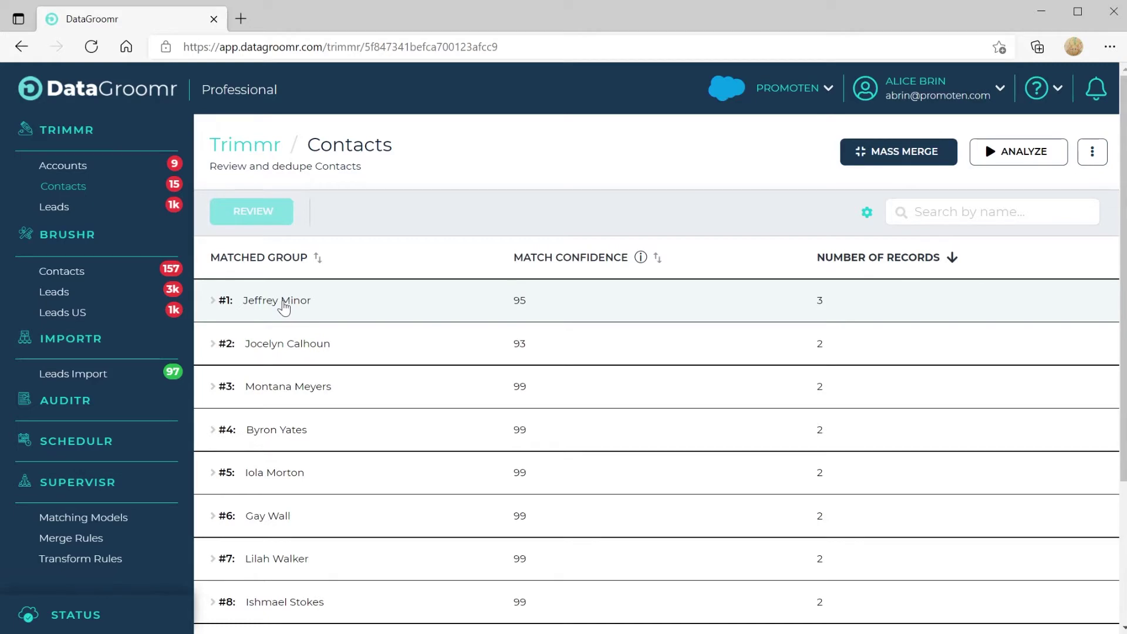
{"action": "left_click", "coordinate": [284, 300]}
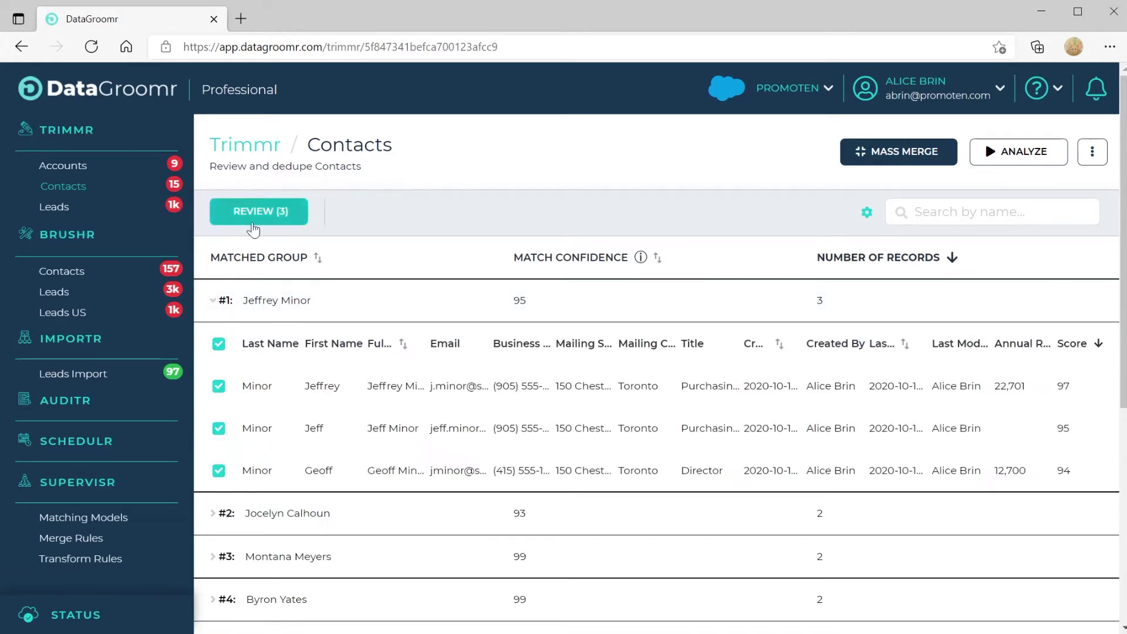
{"action": "left_click", "coordinate": [253, 211]}
{"action": "scroll", "coordinate": [804, 372], "scroll_direction": "down", "scroll_amount": 8}
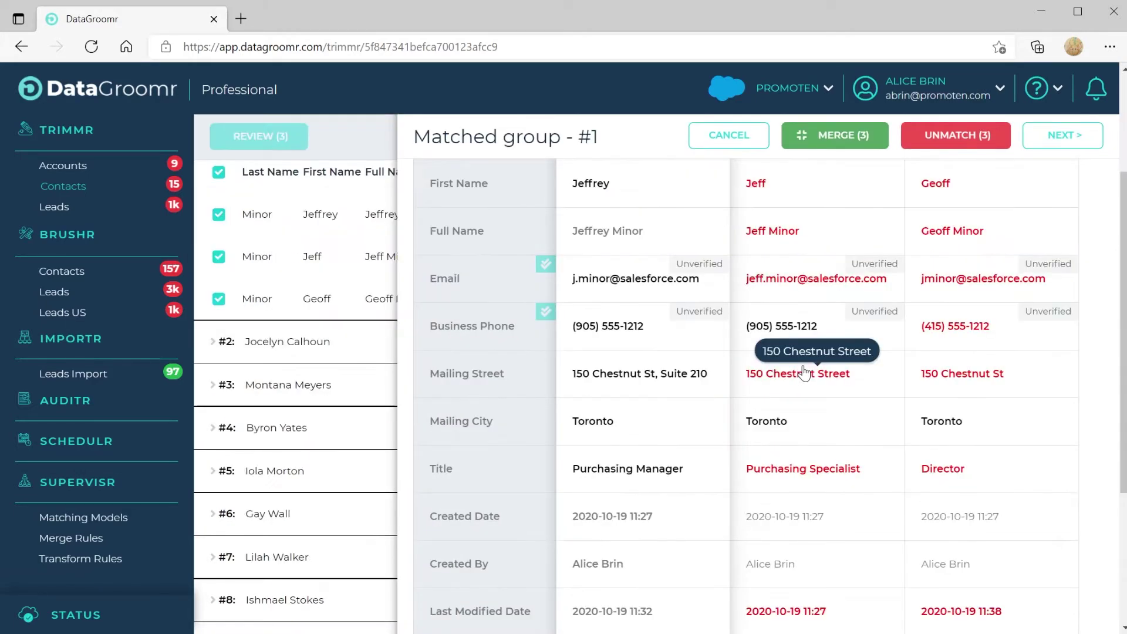
{"action": "scroll", "coordinate": [804, 372], "scroll_direction": "up", "scroll_amount": 8}
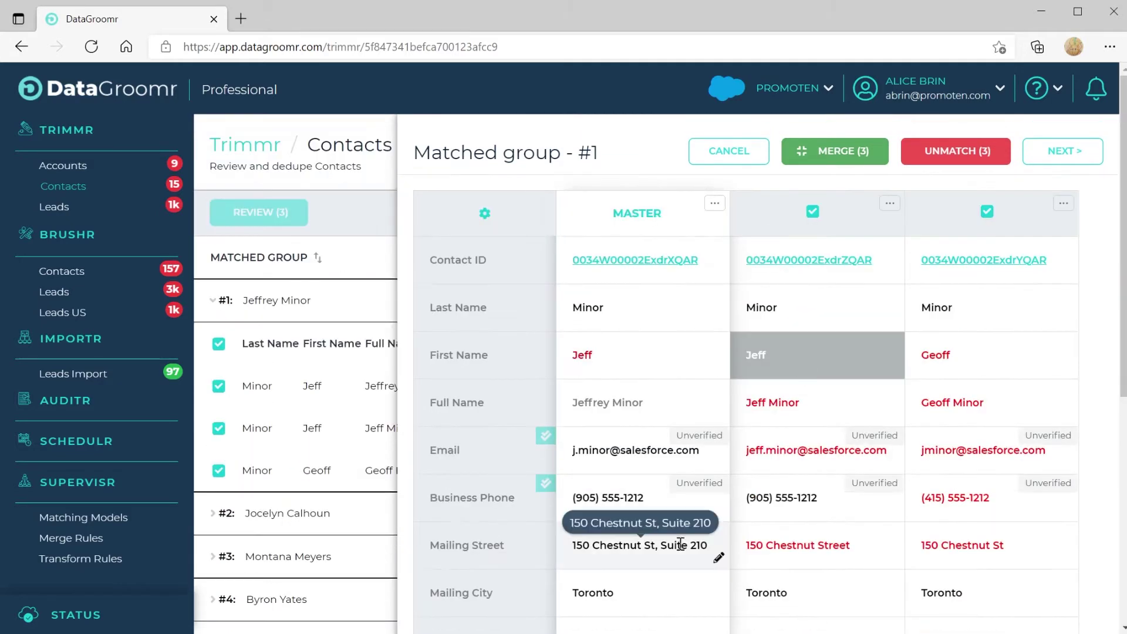
{"action": "left_click", "coordinate": [680, 545]}
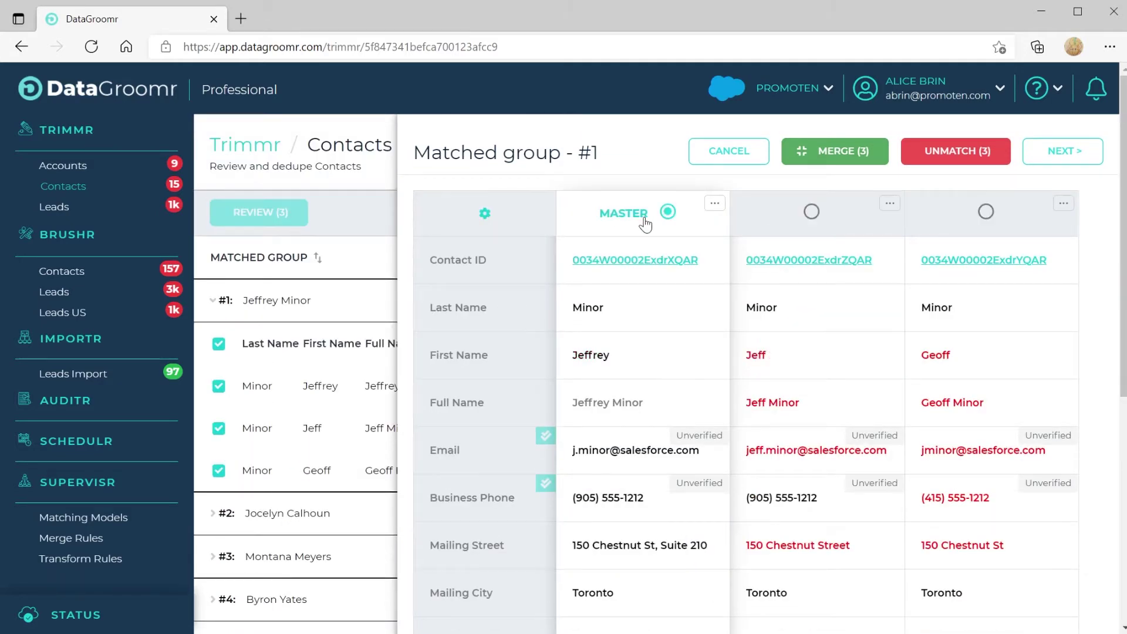
{"action": "left_click", "coordinate": [987, 211]}
{"action": "left_click", "coordinate": [729, 151]}
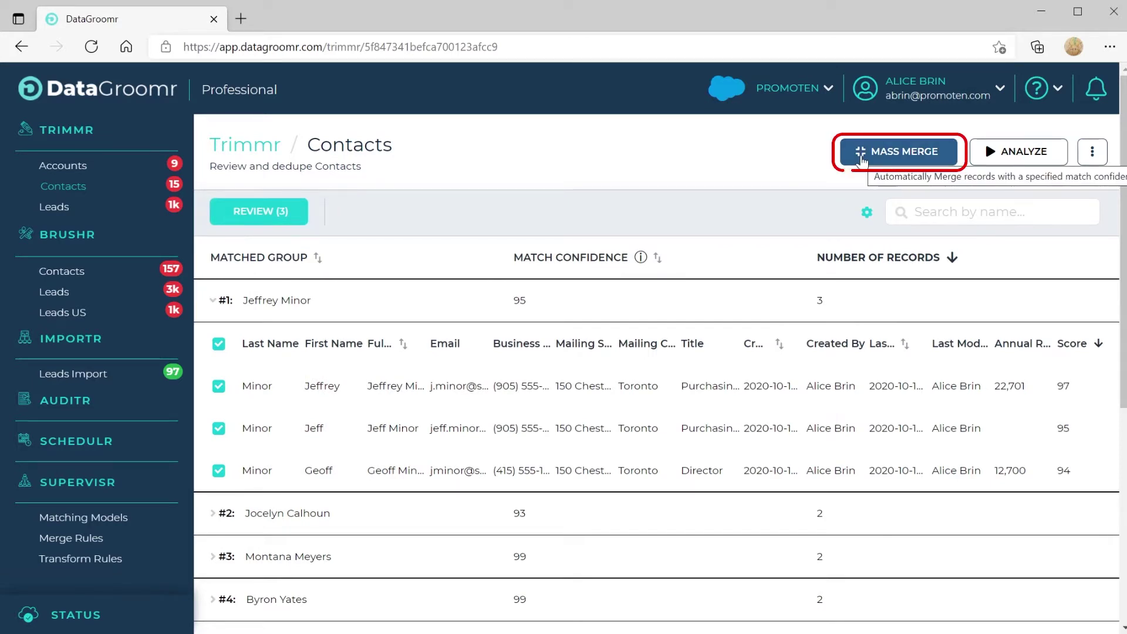
Bring up Mass Merge for Contacts with match confidence threshold 82
{"action": "left_click", "coordinate": [862, 159]}
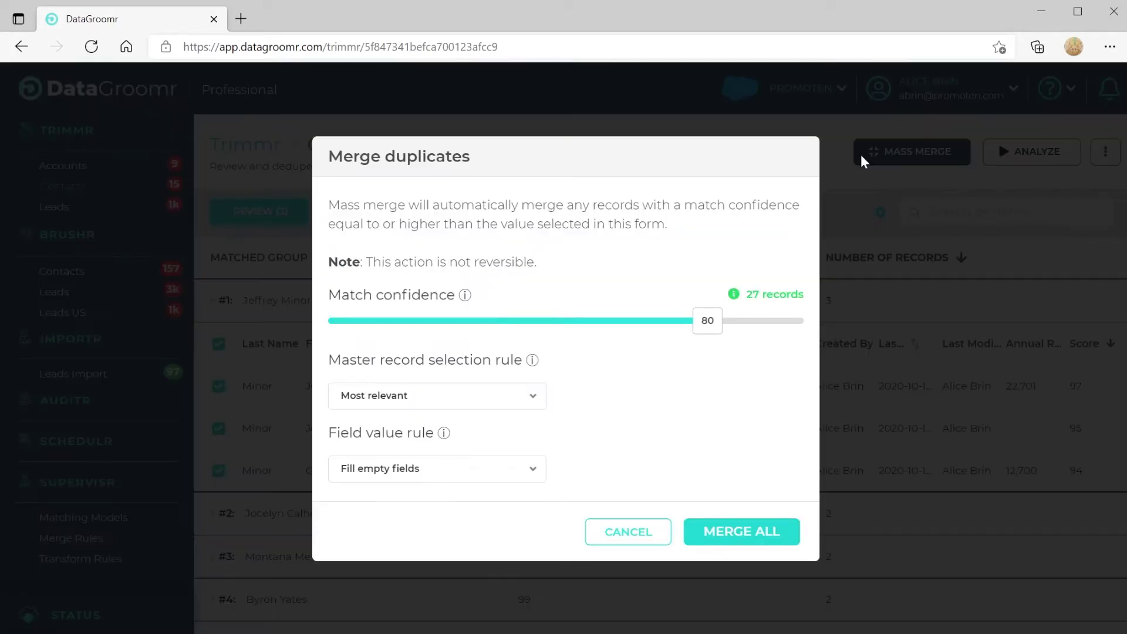
{"action": "mouse_move", "coordinate": [696, 321]}
{"action": "left_mouse_down"}
{"action": "mouse_move", "coordinate": [385, 323]}
{"action": "mouse_move", "coordinate": [724, 329]}
{"action": "left_mouse_up"}
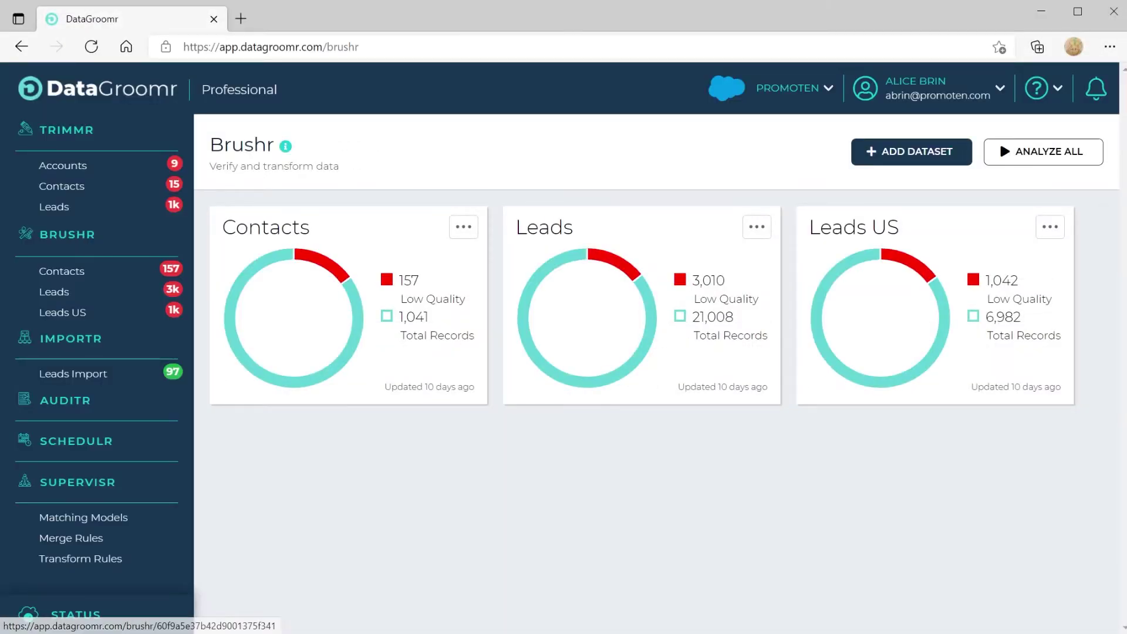
Add Mobile Phone to the Leads verify fields and run verification on the reviewed lead
{"action": "left_click", "coordinate": [635, 316]}
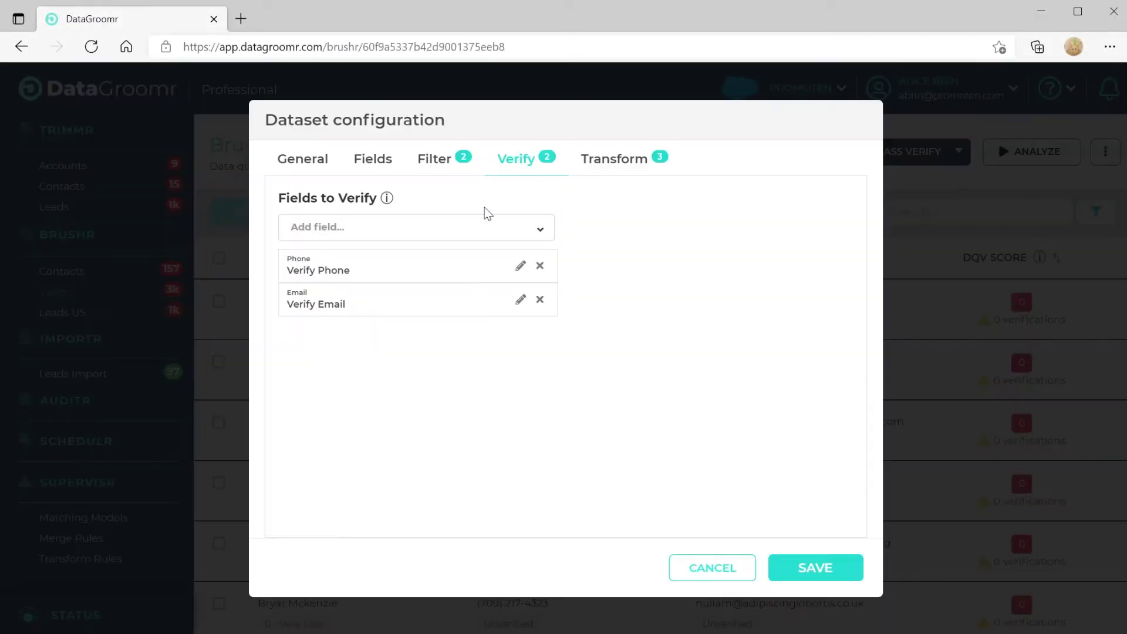
{"action": "left_click", "coordinate": [460, 228]}
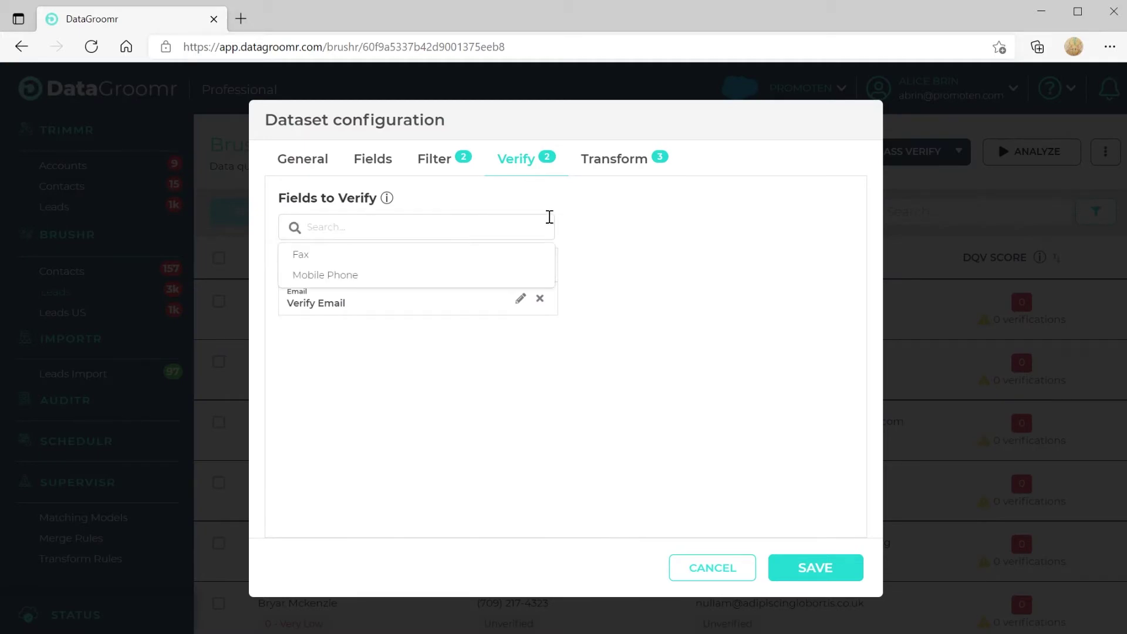
{"action": "left_click", "coordinate": [325, 276]}
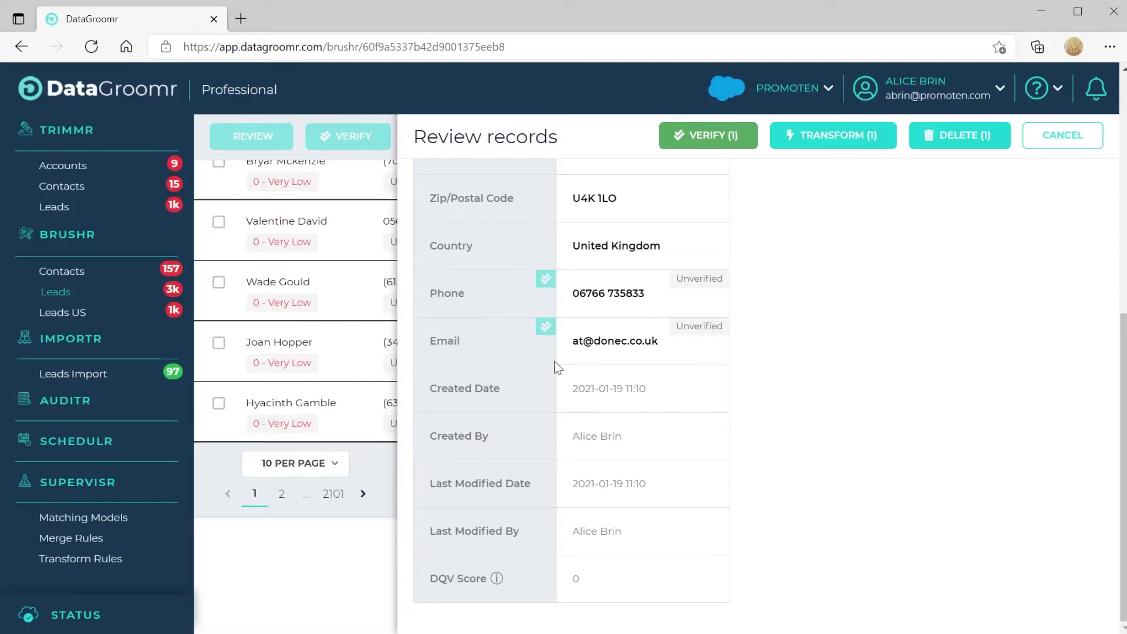
{"action": "left_click", "coordinate": [544, 284]}
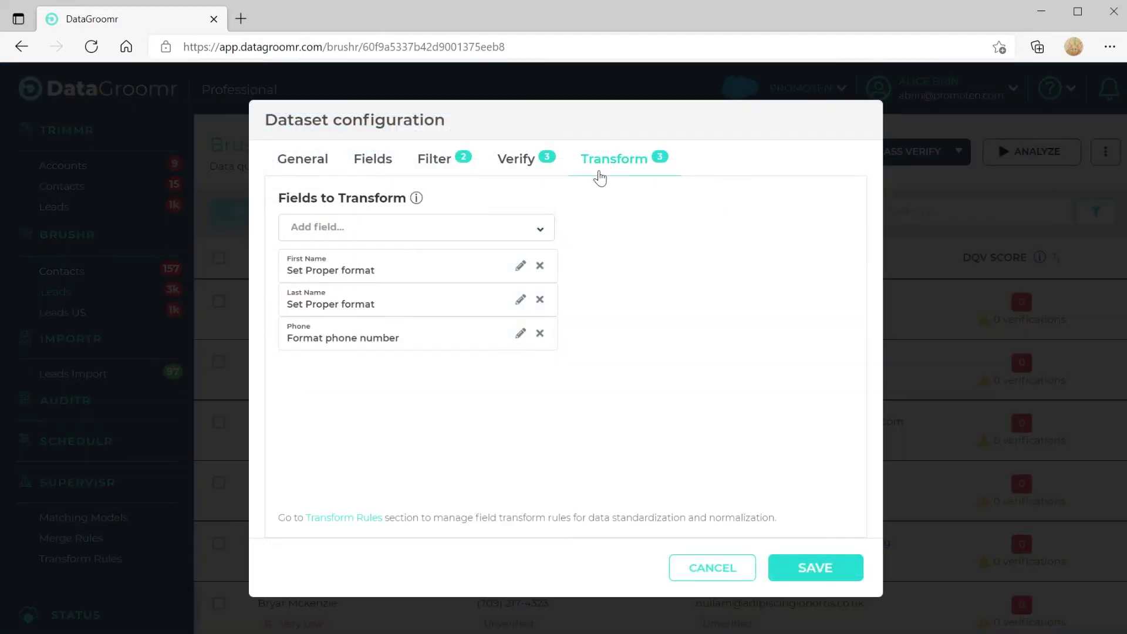
Add the Phone field to transform with the Format phone number action applied
{"action": "left_click", "coordinate": [455, 230]}
{"action": "type", "text": "phone"}
{"action": "left_click", "coordinate": [414, 256]}
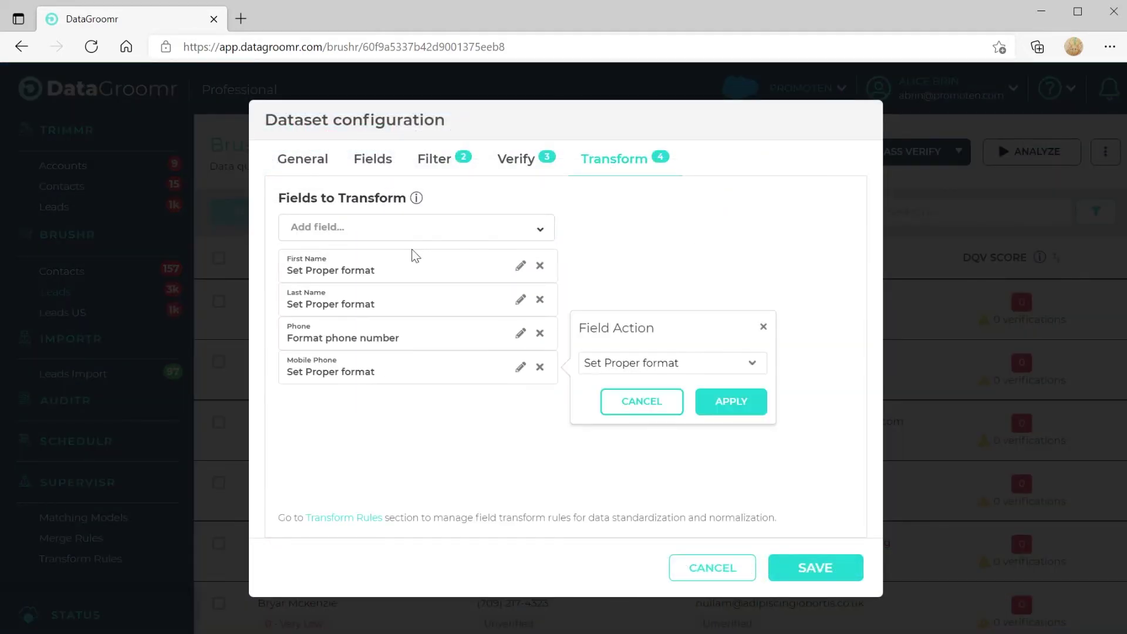
{"action": "left_click", "coordinate": [662, 363]}
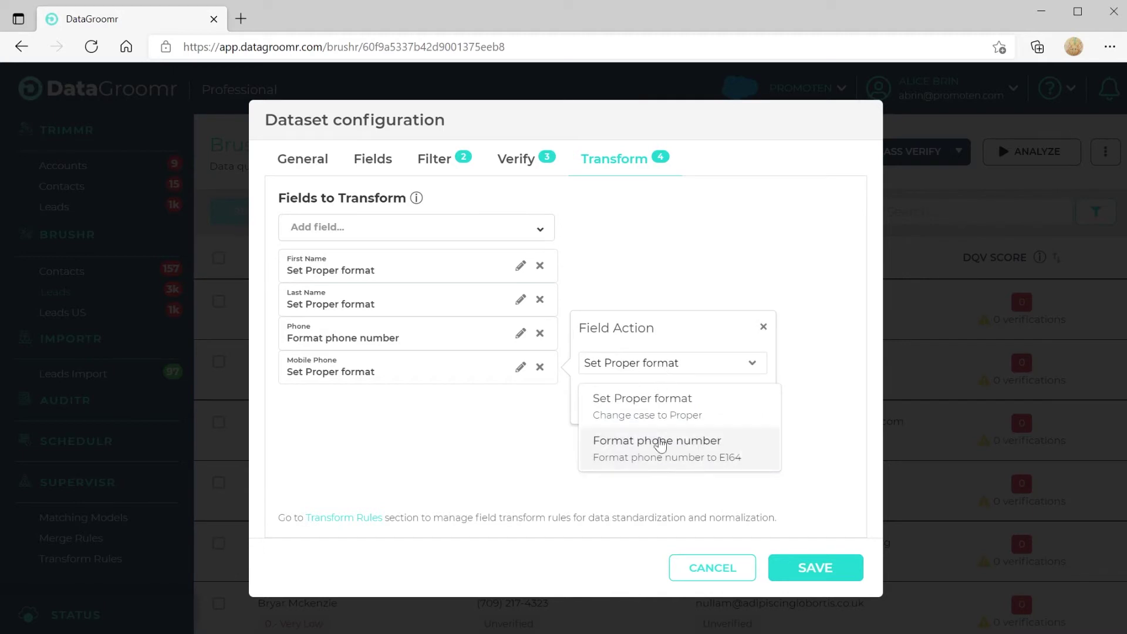
{"action": "left_click", "coordinate": [660, 447]}
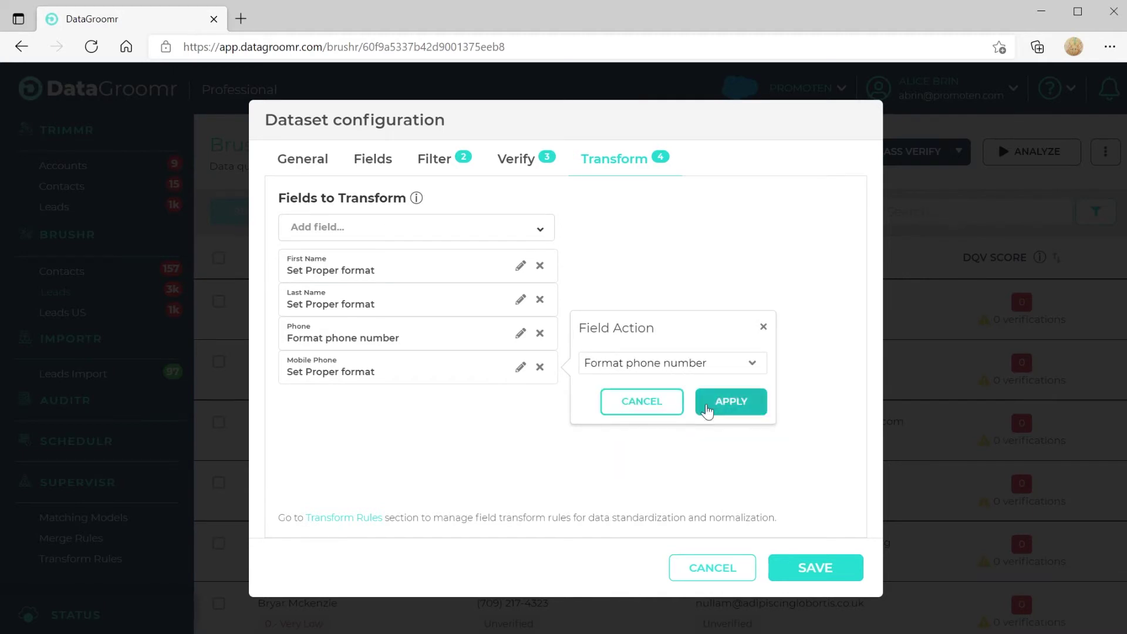
{"action": "left_click", "coordinate": [731, 400]}
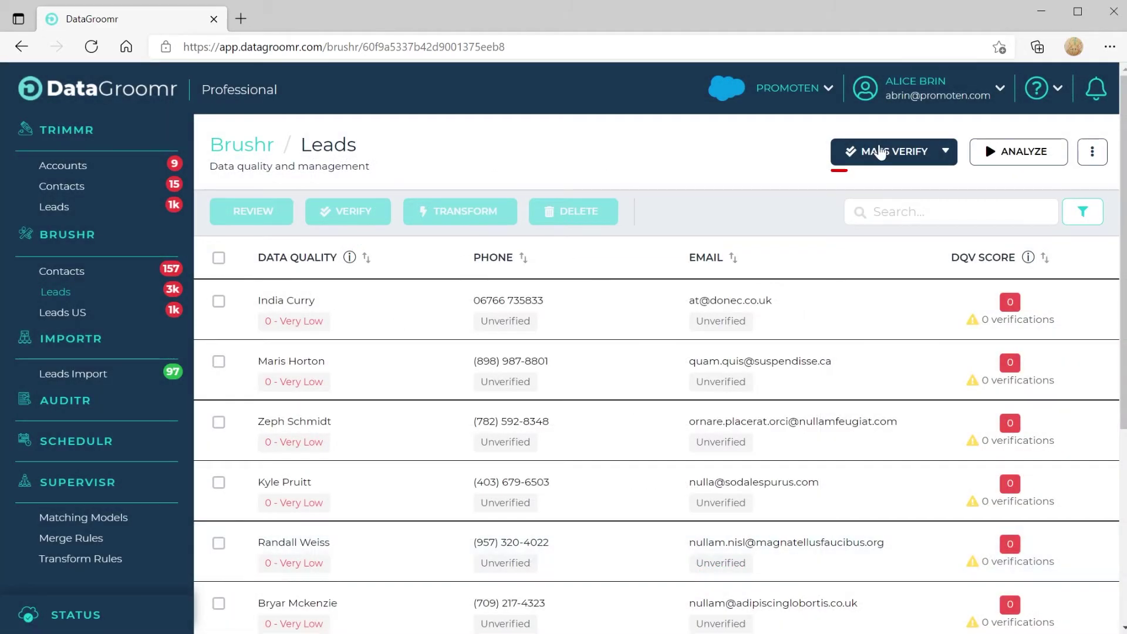
Bring up mass deletion of low-scoring Leads records
{"action": "left_click", "coordinate": [873, 244]}
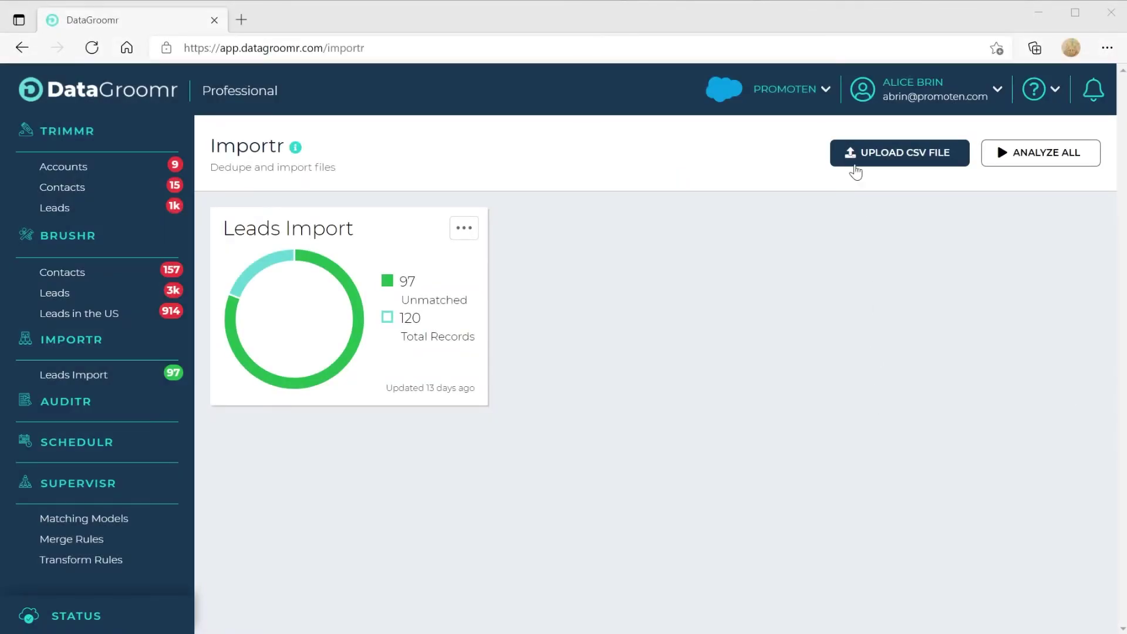
Import leads.csv as Lead records through mapping and review, confirming duplicate analysis
{"action": "left_click", "coordinate": [856, 163]}
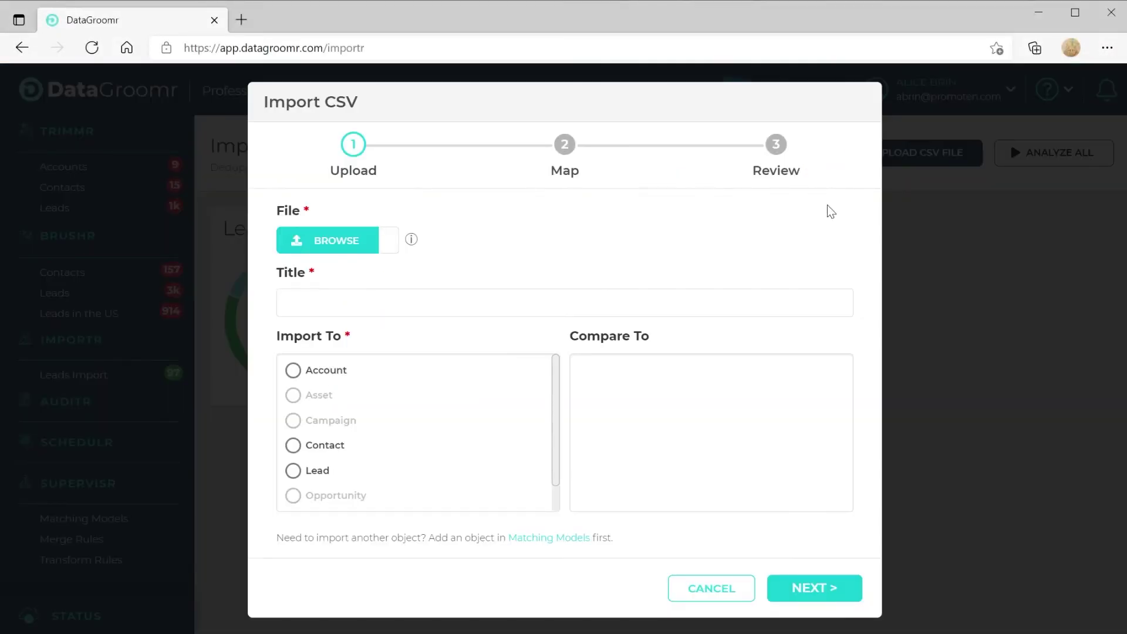
{"action": "left_click", "coordinate": [327, 241]}
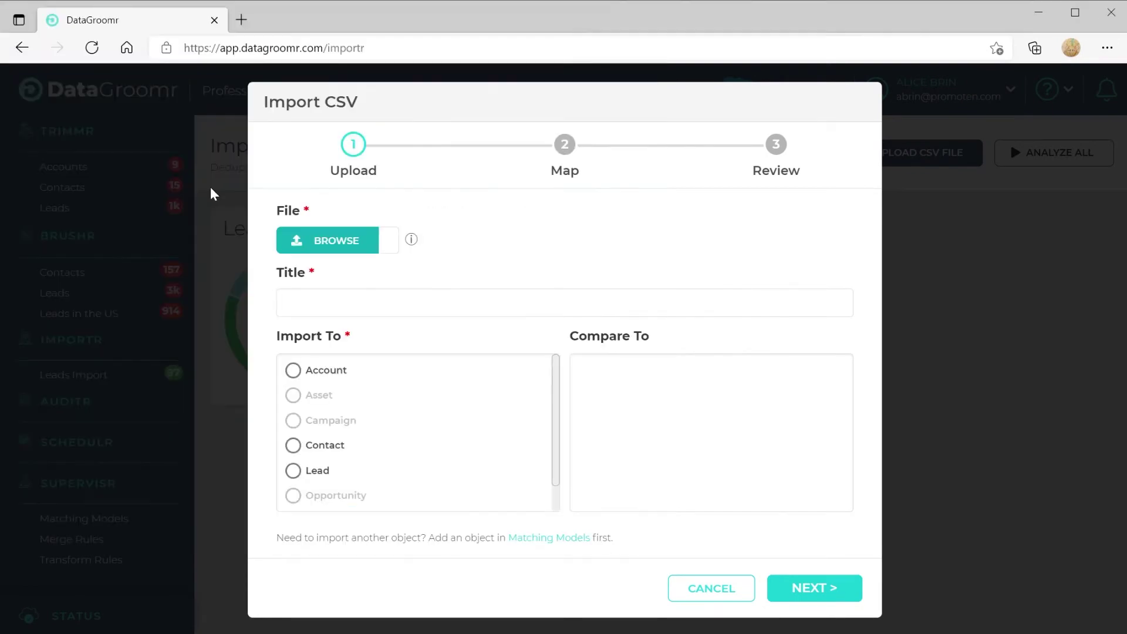
{"action": "left_click", "coordinate": [317, 471]}
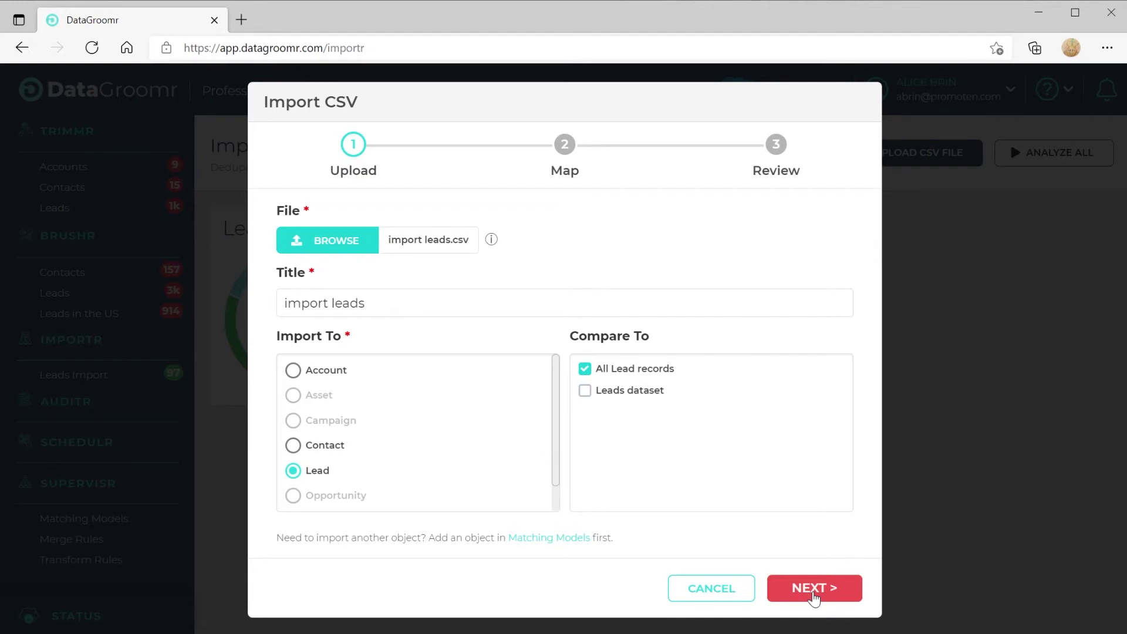
{"action": "left_click", "coordinate": [813, 588]}
{"action": "left_click", "coordinate": [812, 606]}
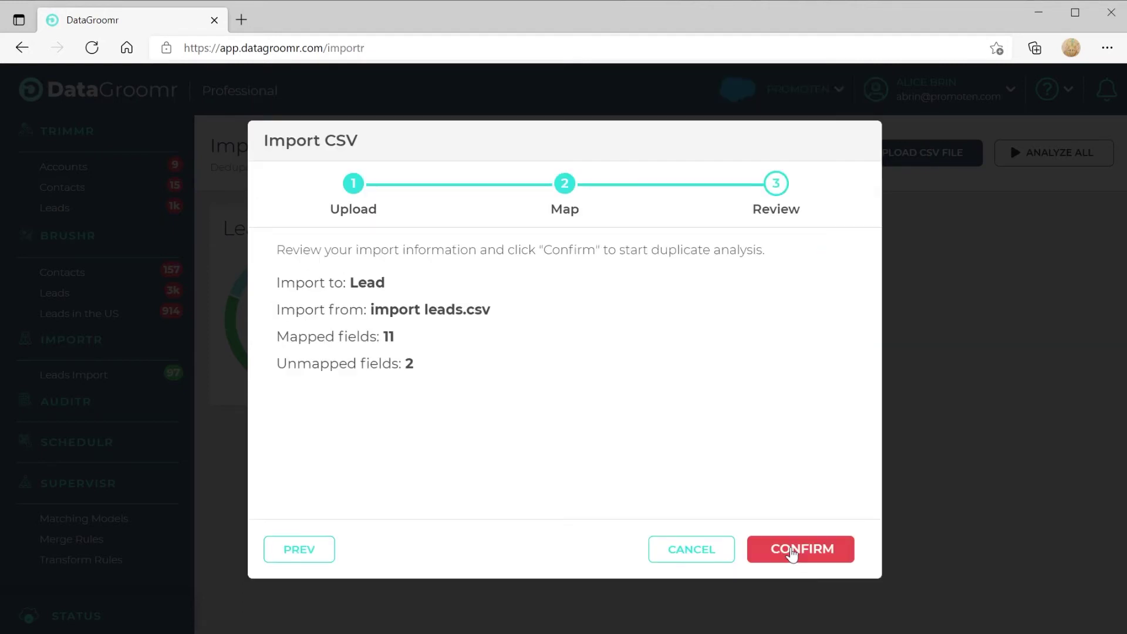
{"action": "left_click", "coordinate": [793, 549]}
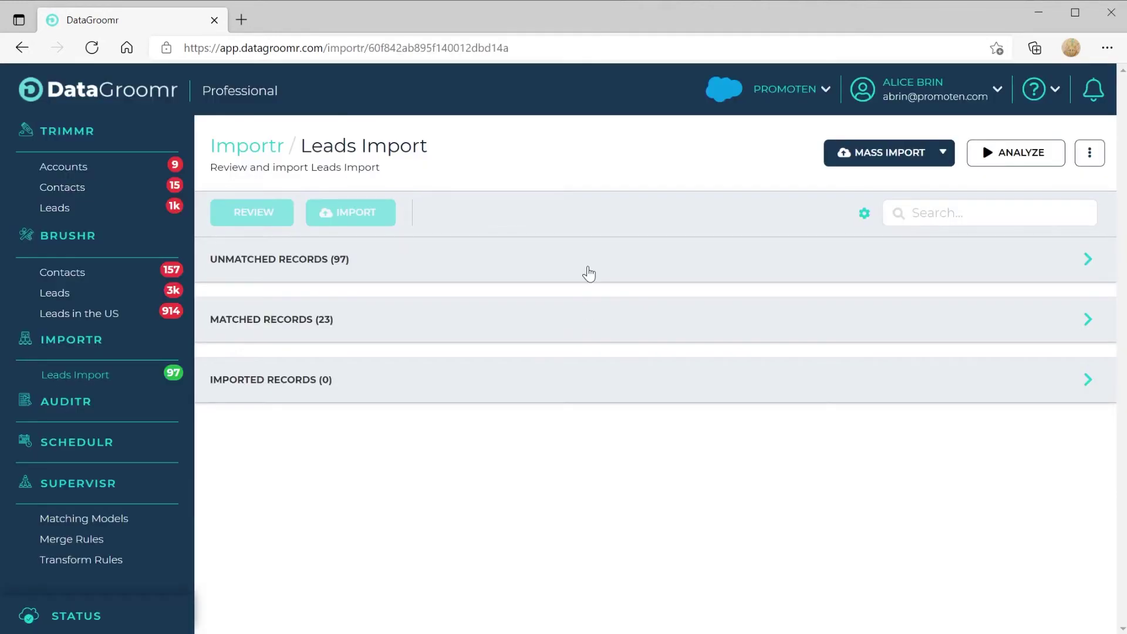
Start mass import of the 97 unmatched leads
{"action": "left_click", "coordinate": [942, 152]}
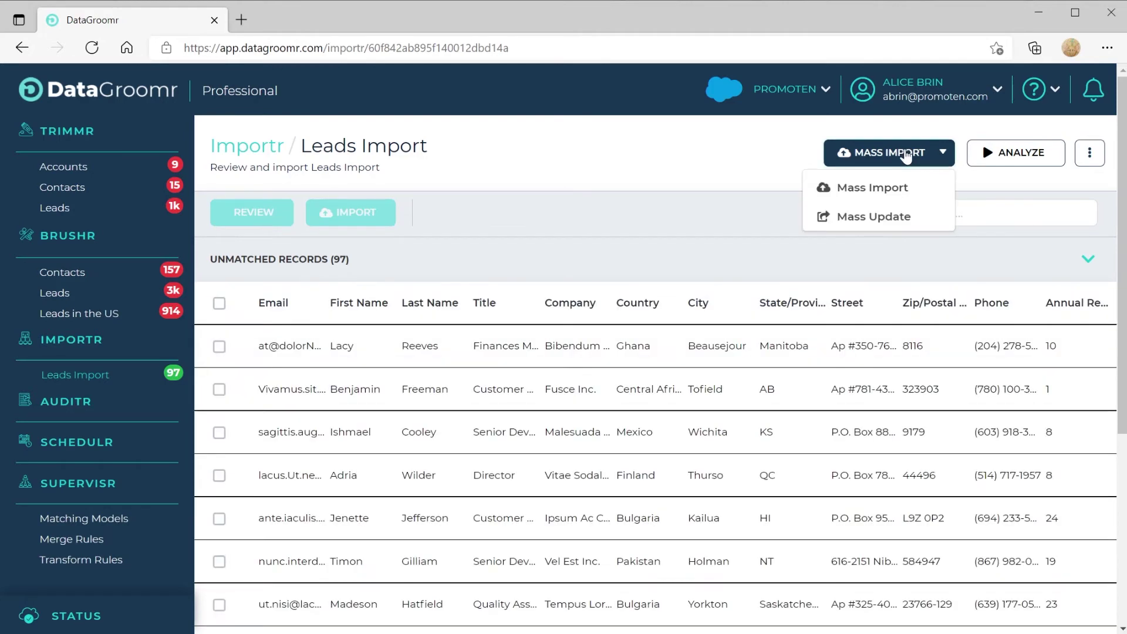
{"action": "left_click", "coordinate": [858, 186]}
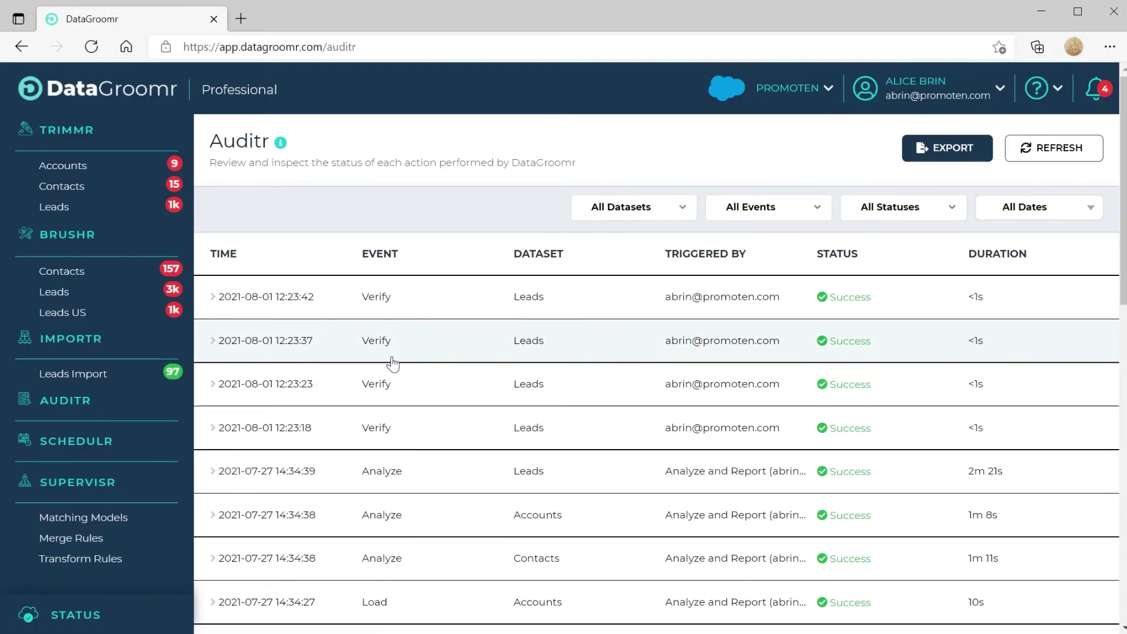
{"action": "scroll", "coordinate": [392, 364], "scroll_direction": "down", "scroll_amount": 3}
{"action": "scroll", "coordinate": [392, 364], "scroll_direction": "down", "scroll_amount": 3}
{"action": "left_click", "coordinate": [295, 278]}
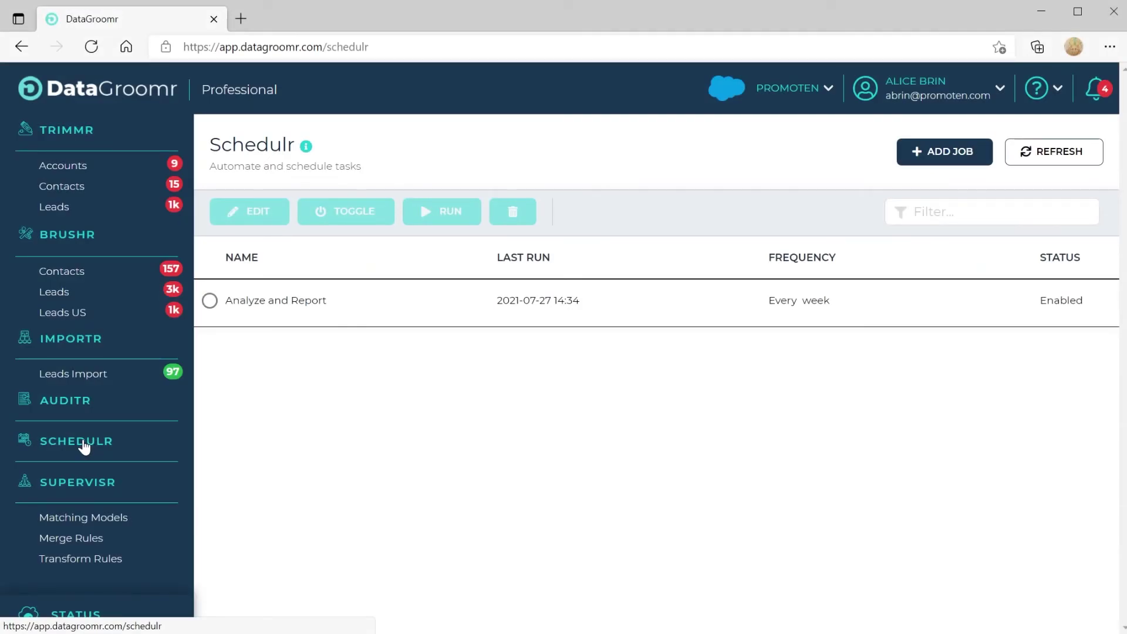
Add a job named mass merge running Mass Merge on Contacts, advancing to the Confirm step
{"action": "left_click", "coordinate": [944, 150]}
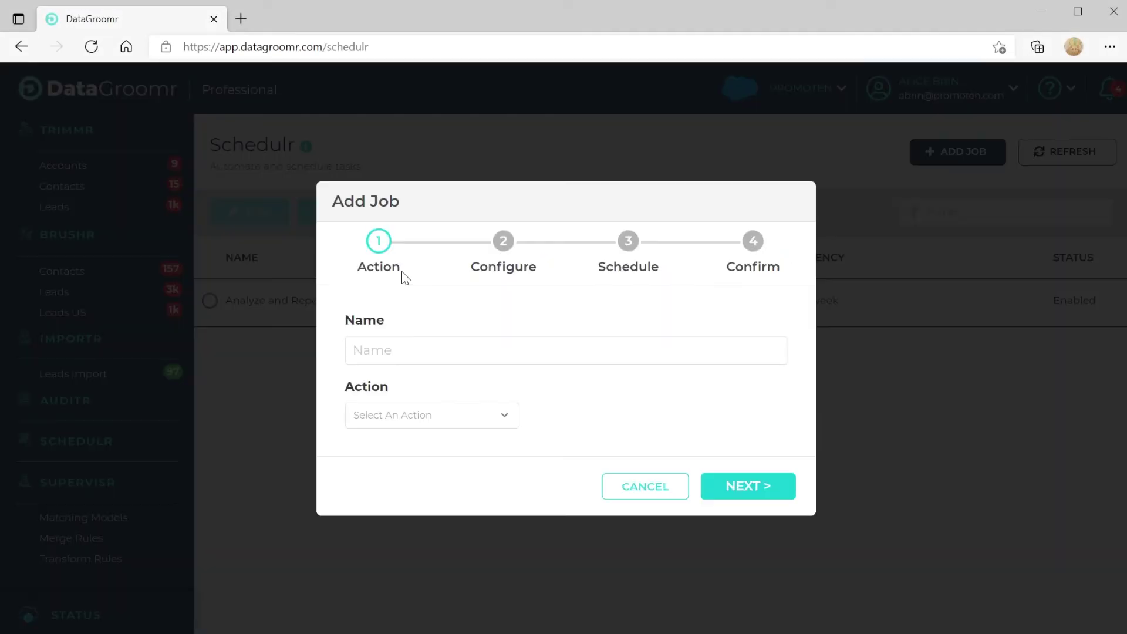
{"action": "left_click", "coordinate": [404, 415]}
{"action": "left_click", "coordinate": [386, 464]}
{"action": "left_click", "coordinate": [564, 349]}
{"action": "type", "text": "mass merge"}
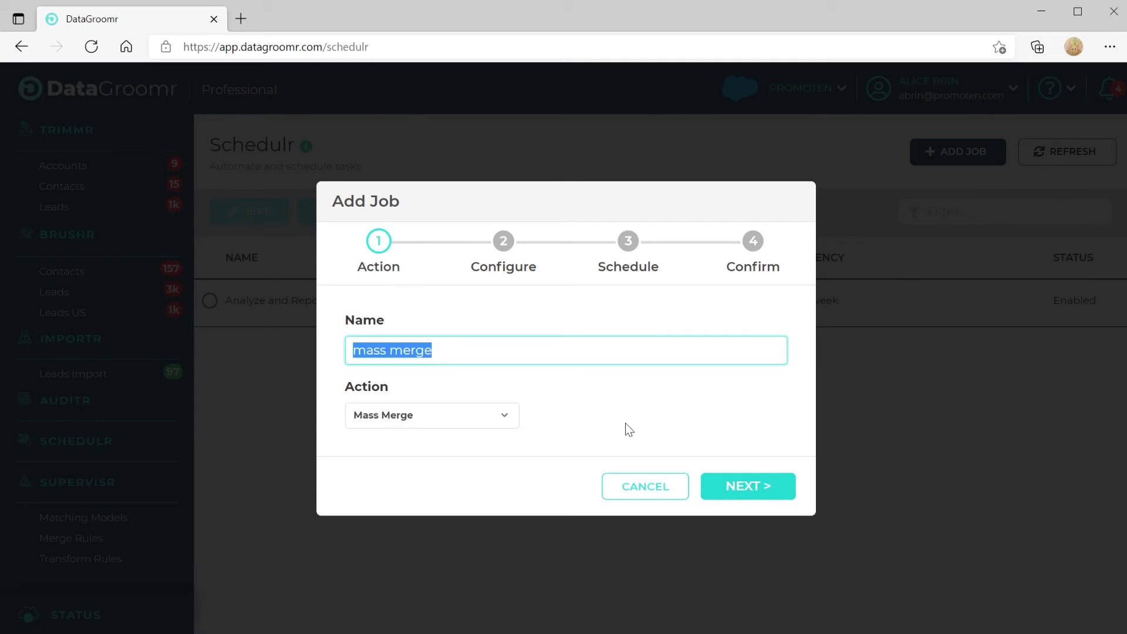
{"action": "left_click", "coordinate": [748, 486]}
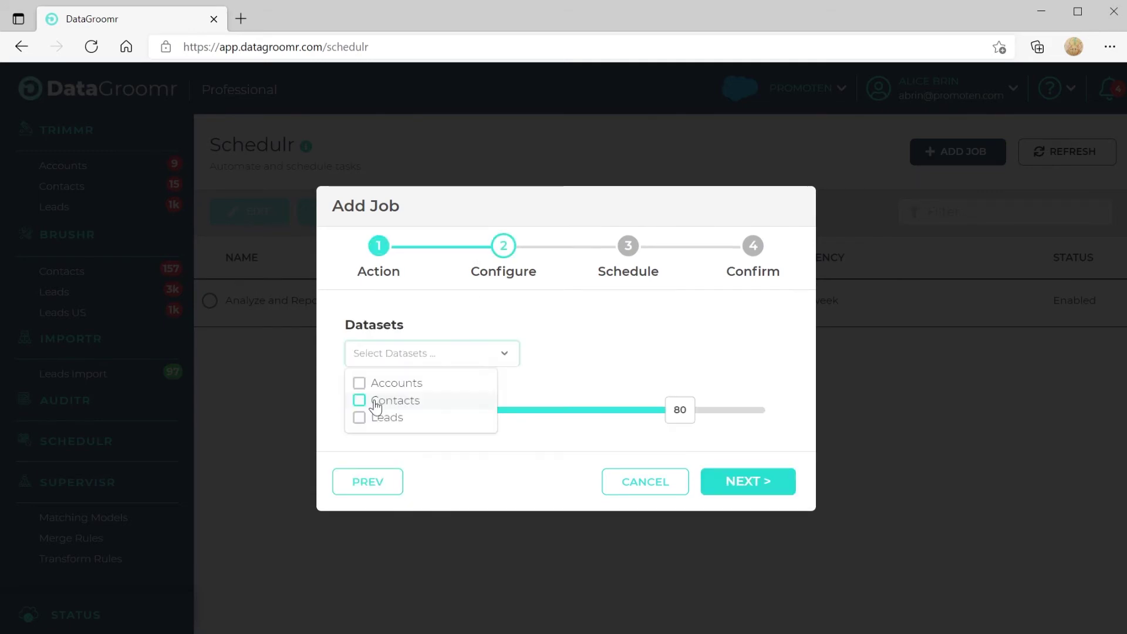
{"action": "left_click", "coordinate": [360, 401]}
{"action": "left_click", "coordinate": [737, 483]}
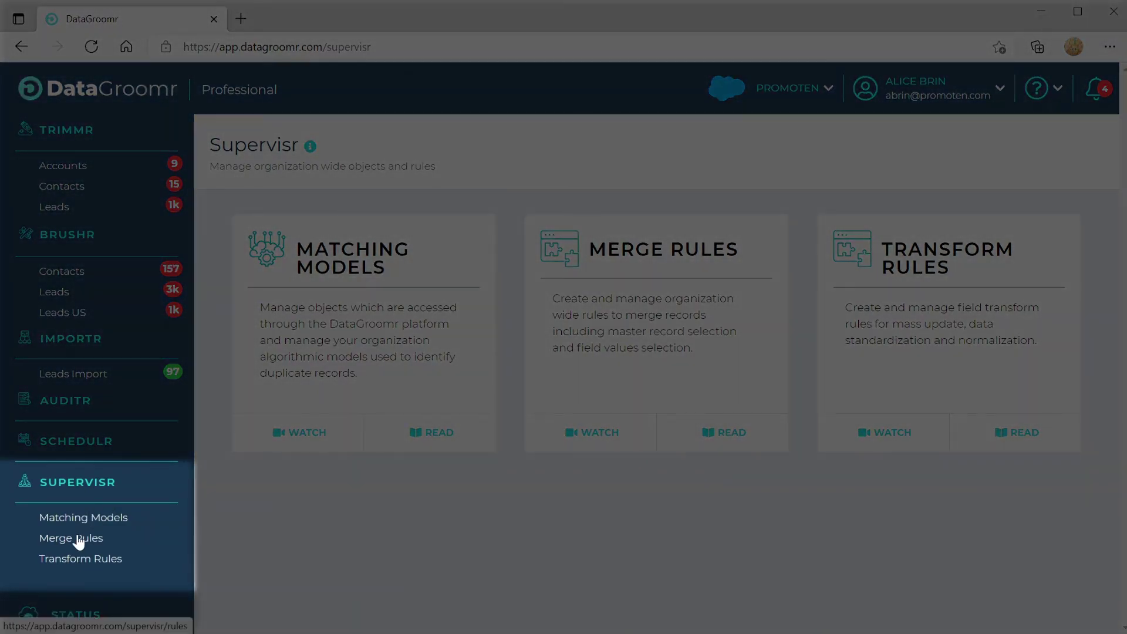
In Merge Rules, set the Company field to come from the oldest modified record
{"action": "left_click", "coordinate": [77, 538]}
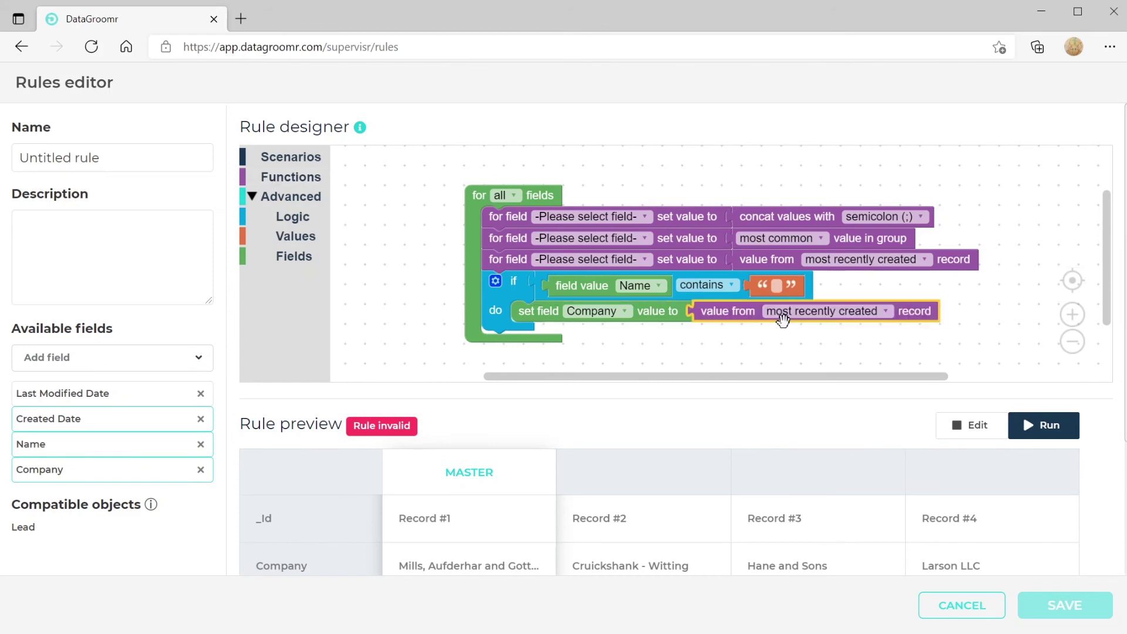
{"action": "left_click", "coordinate": [824, 311]}
{"action": "left_click", "coordinate": [824, 275]}
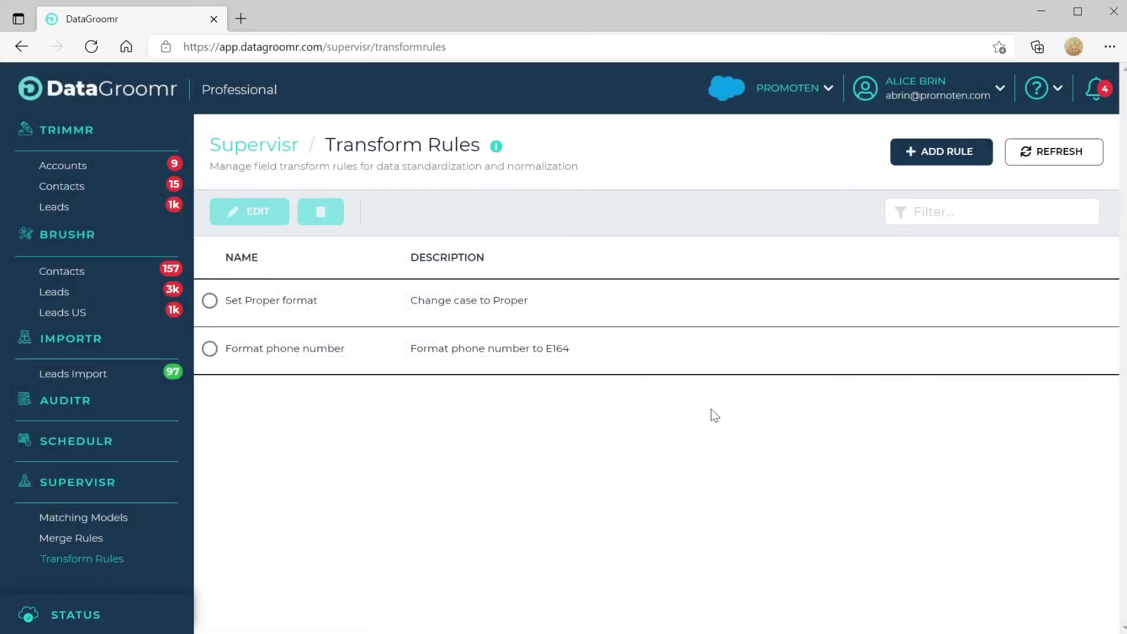
Edit the Format phone number rule, adding a format country block above format phone
{"action": "left_click", "coordinate": [711, 348]}
{"action": "left_click", "coordinate": [274, 214]}
{"action": "left_click", "coordinate": [276, 155]}
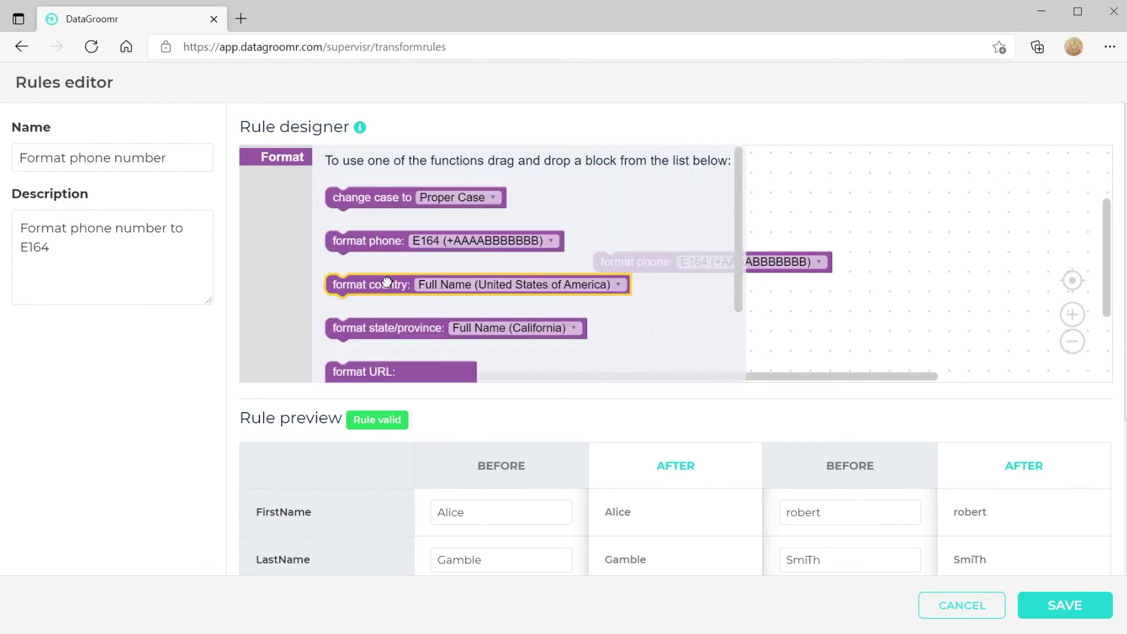
{"action": "left_click_drag", "start_coordinate": [385, 282], "coordinate": [651, 239]}
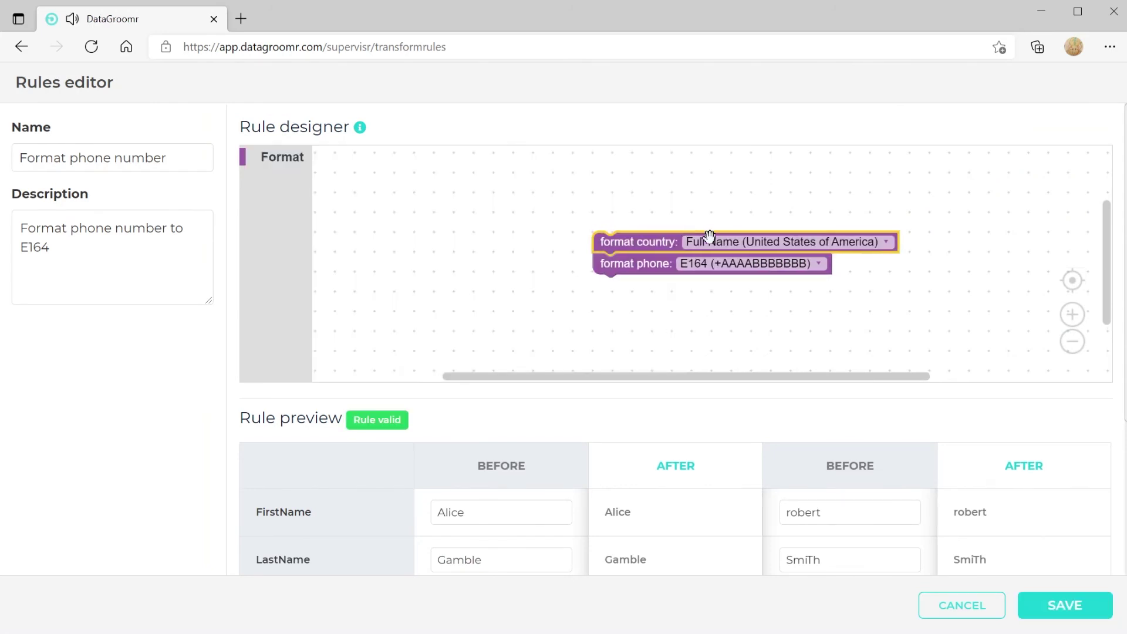
Set country format to Abbreviate 2 Code (US) and phone format to International
{"action": "left_click", "coordinate": [784, 242]}
{"action": "left_click", "coordinate": [728, 297]}
{"action": "left_click", "coordinate": [749, 263]}
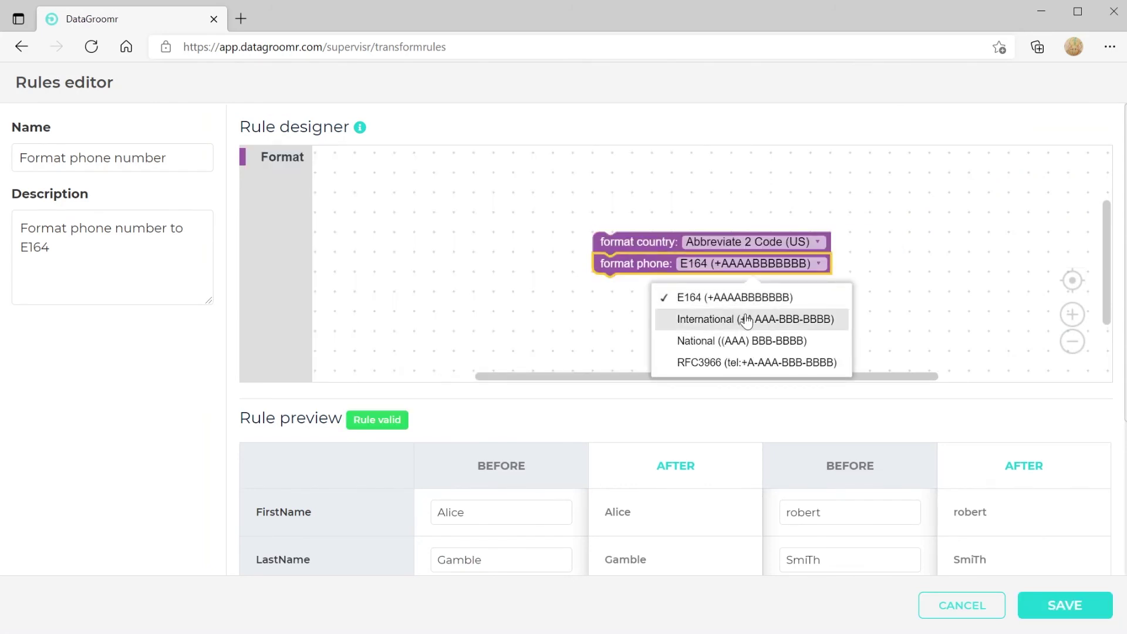